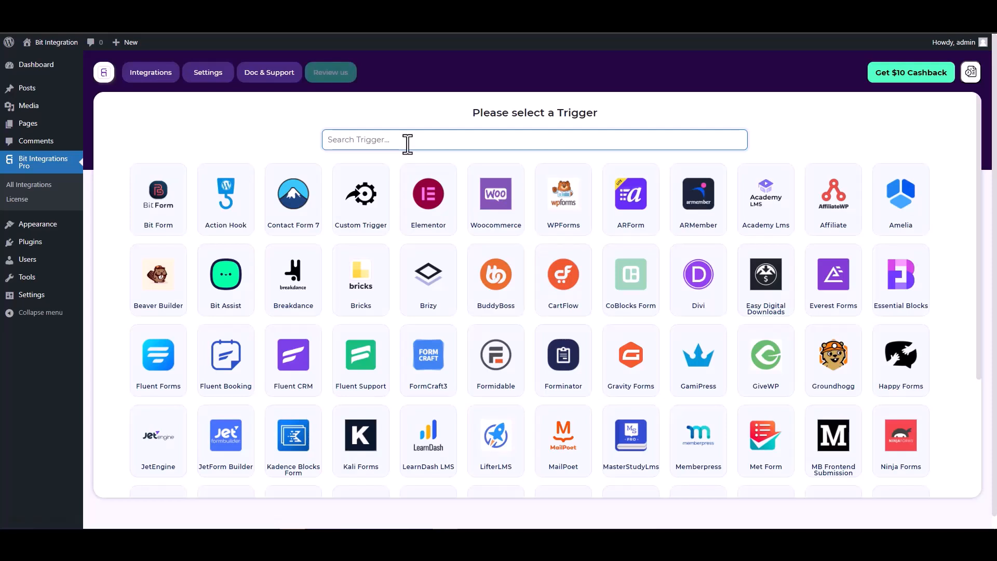
Search 'co' and pick the CoBlocks Form card as the trigger.
{"action": "type", "text": "co"}
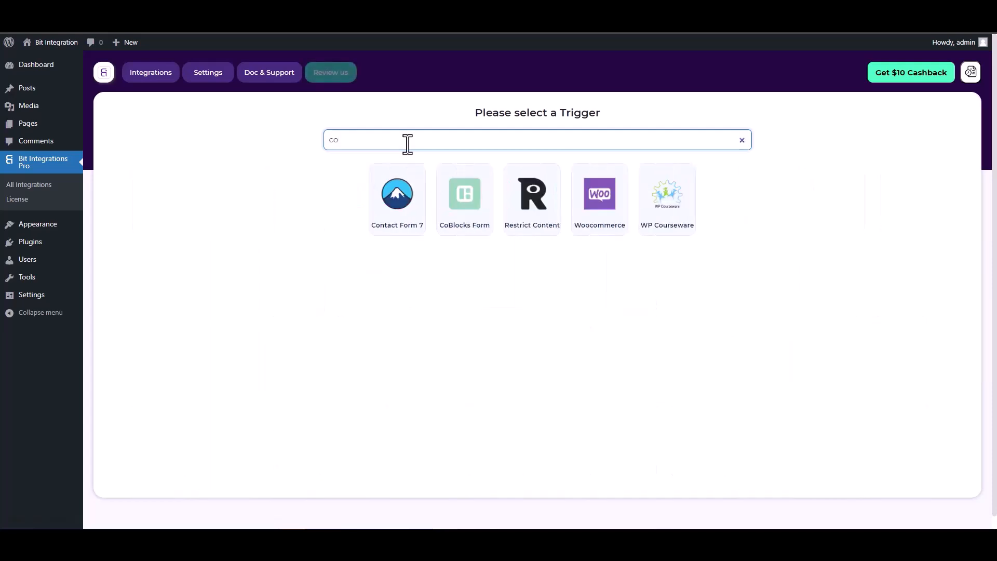
{"action": "left_click", "coordinate": [462, 196]}
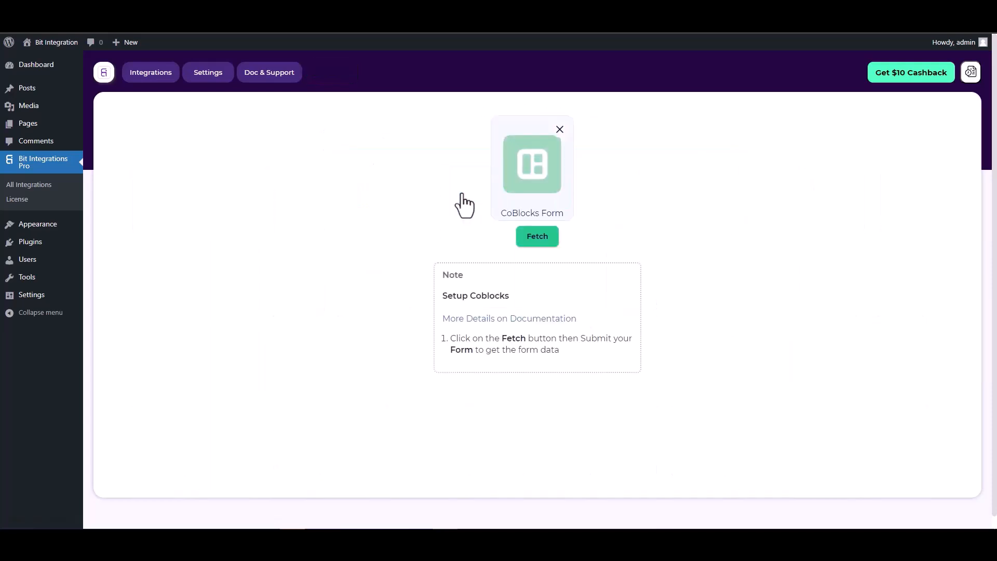
Start fetching form data and confirm the Hidden block's field value is 125.
{"action": "left_click", "coordinate": [528, 238]}
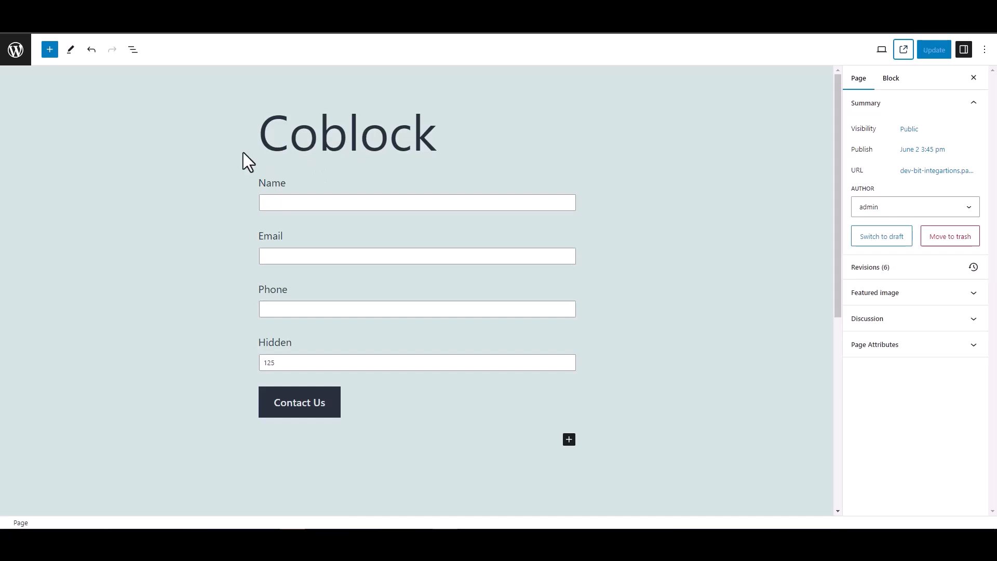
{"action": "double_click", "coordinate": [249, 344]}
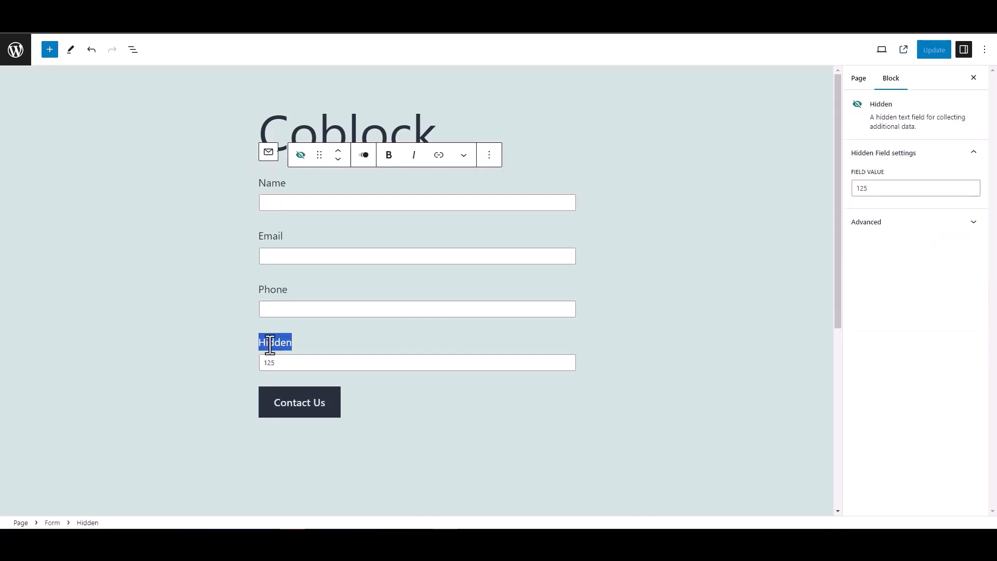
{"action": "left_click", "coordinate": [217, 336]}
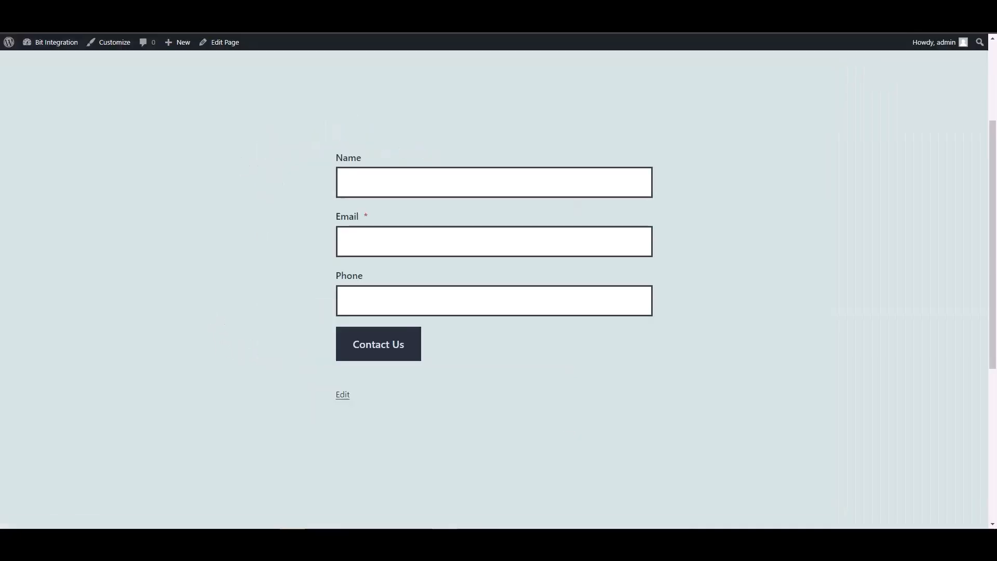
Enter 'test' as the Name plus a dummy email and phone number, then submit via Contact Us.
{"action": "left_click", "coordinate": [379, 185]}
{"action": "type", "text": "test"}
{"action": "key", "text": "Tab"}
{"action": "type", "text": "test@"}
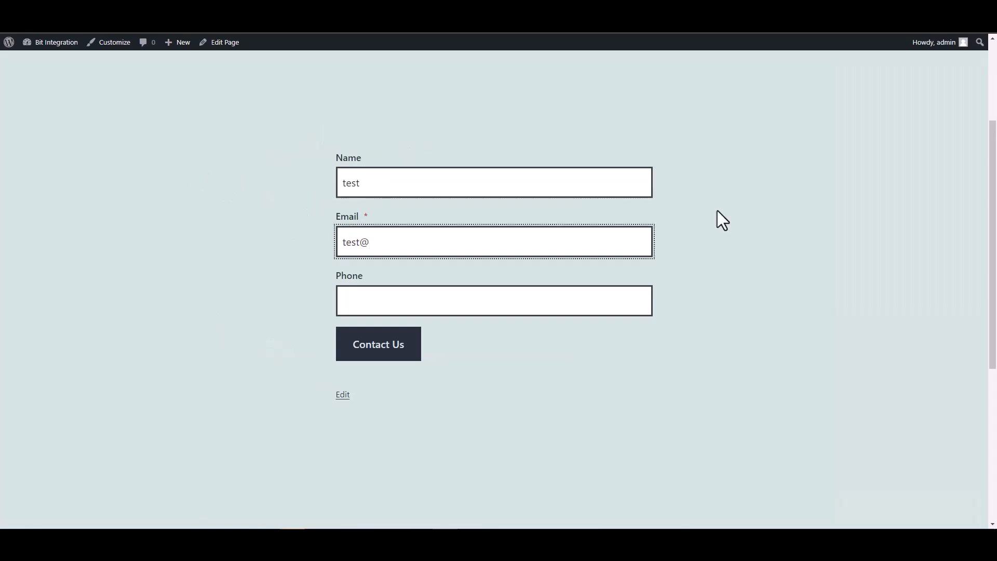
{"action": "type", "text": "test.com"}
{"action": "left_click", "coordinate": [597, 303]}
{"action": "type", "text": "12345678"}
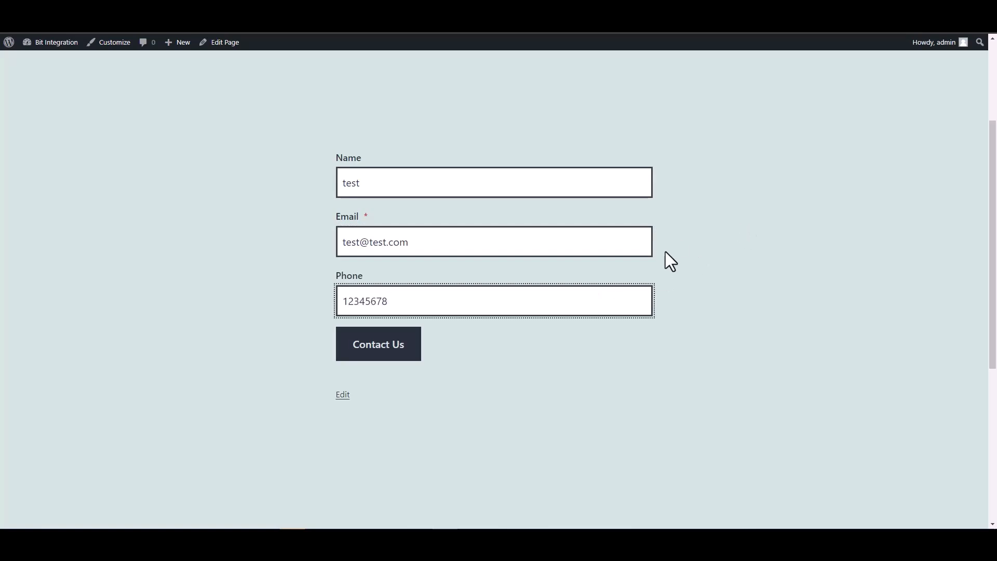
{"action": "left_click", "coordinate": [413, 354]}
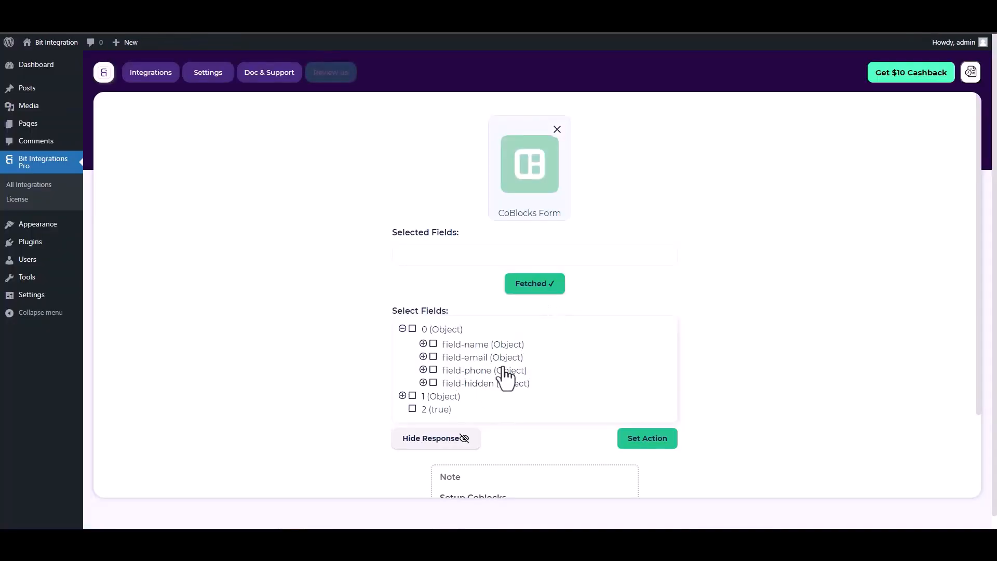
Select the field-name, field-email, field-phone and field-hidden fields.
{"action": "left_click", "coordinate": [433, 345]}
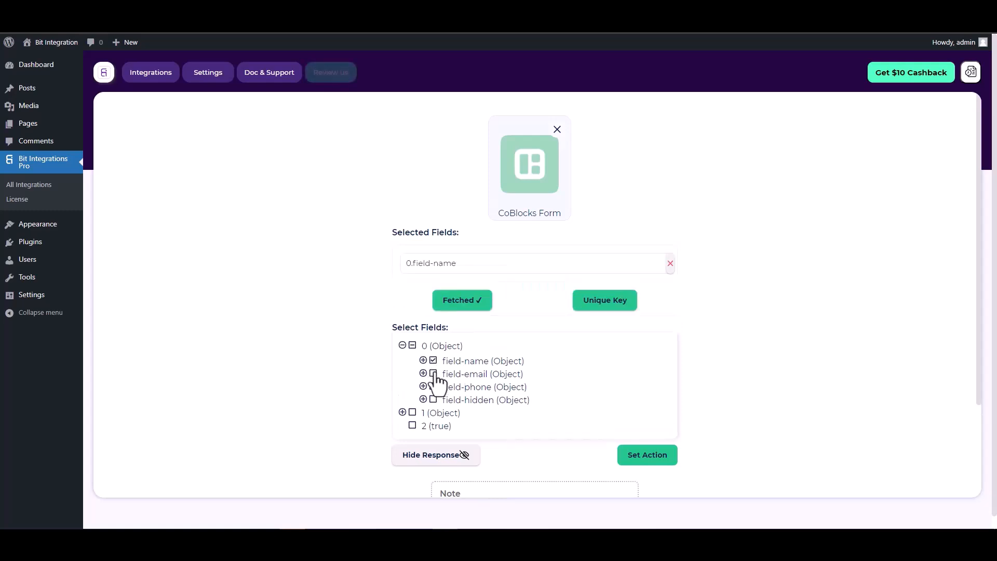
{"action": "left_click", "coordinate": [433, 373]}
{"action": "left_click", "coordinate": [433, 414]}
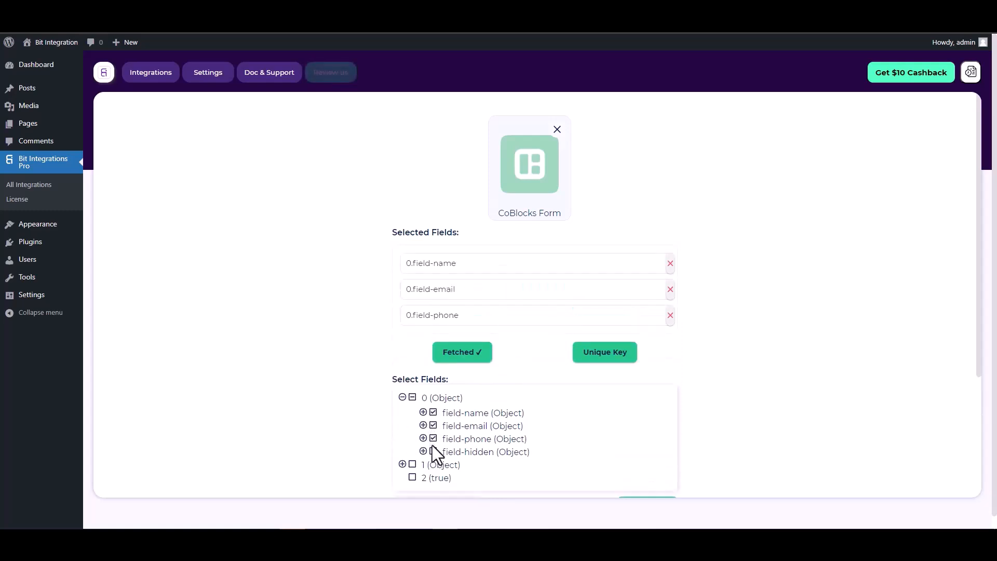
{"action": "left_click", "coordinate": [435, 452]}
{"action": "scroll", "coordinate": [532, 319], "scroll_direction": "down", "scroll_amount": 1}
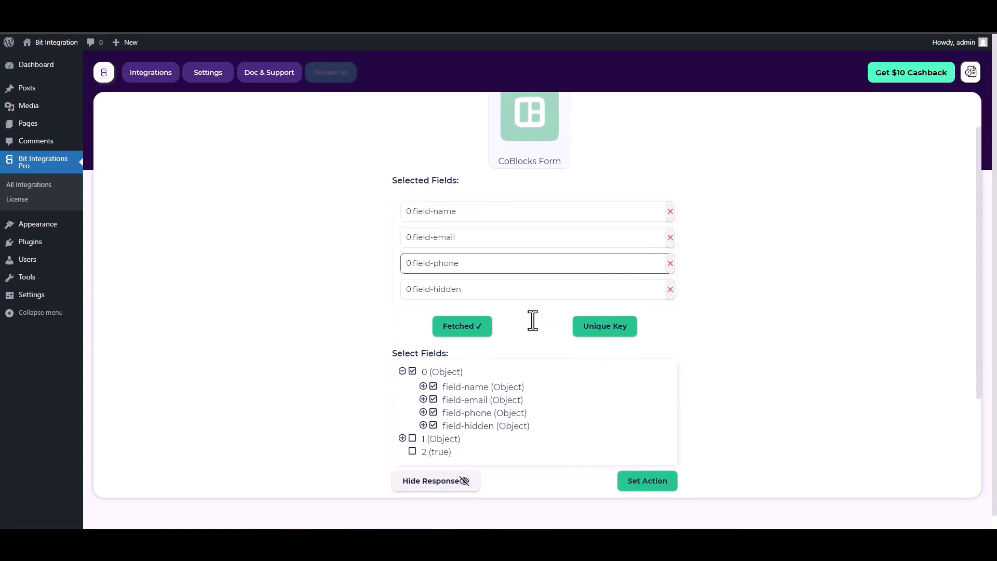
Make 0.field-hidden the unique primary key and proceed to Set Action.
{"action": "left_click", "coordinate": [601, 332]}
{"action": "left_click", "coordinate": [543, 287]}
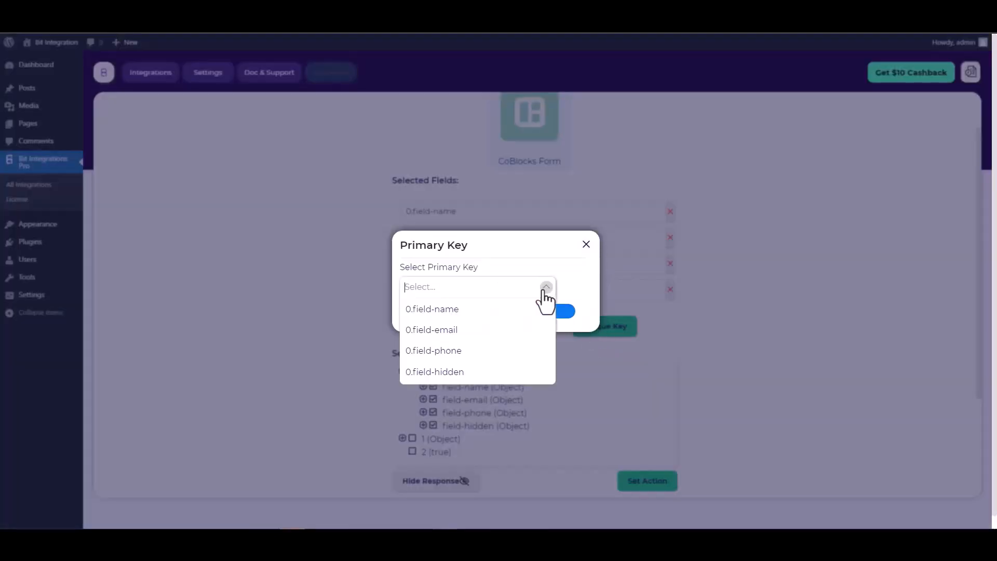
{"action": "left_click", "coordinate": [442, 373]}
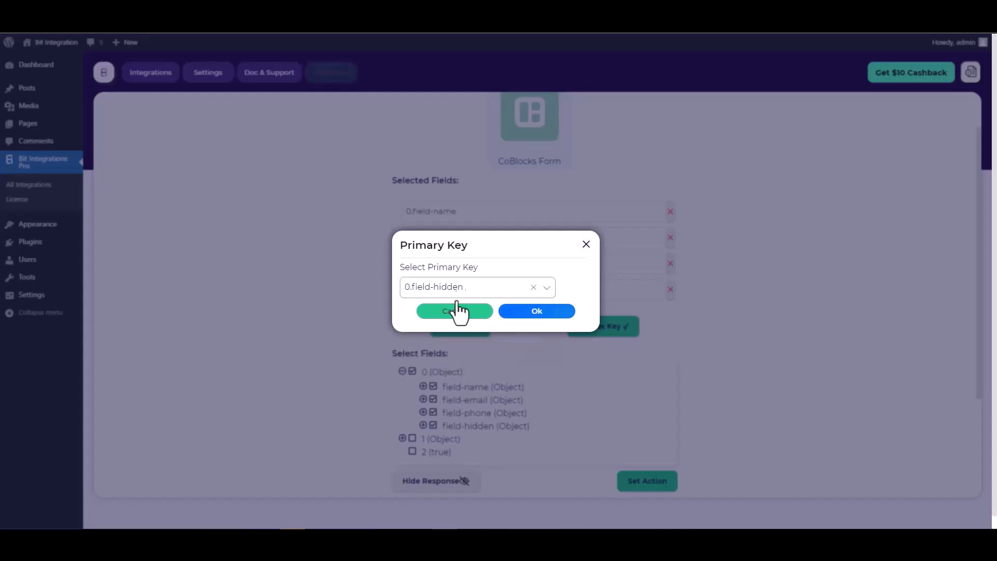
{"action": "left_click", "coordinate": [539, 314]}
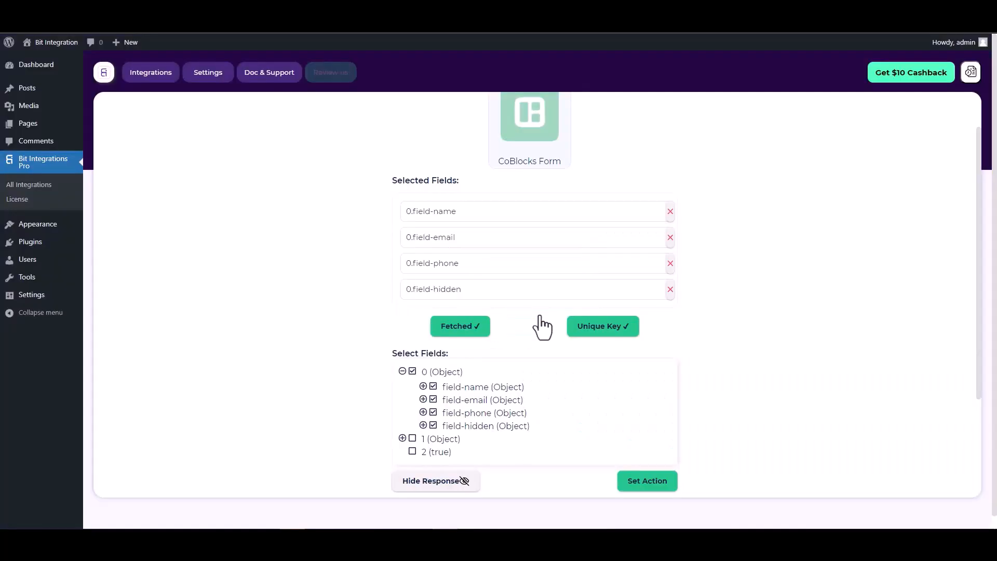
{"action": "scroll", "coordinate": [525, 312], "scroll_direction": "down", "scroll_amount": 2}
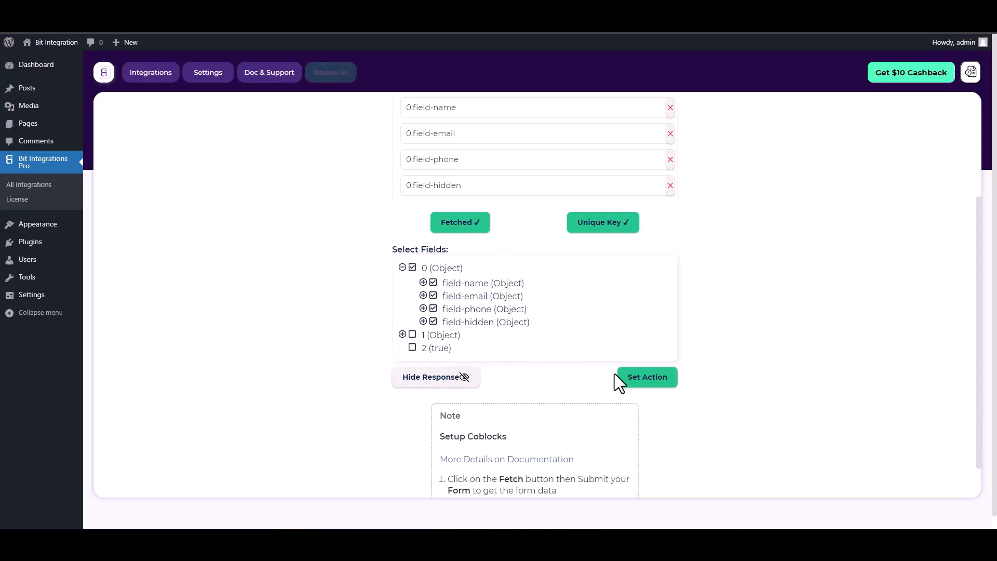
{"action": "left_click", "coordinate": [649, 383]}
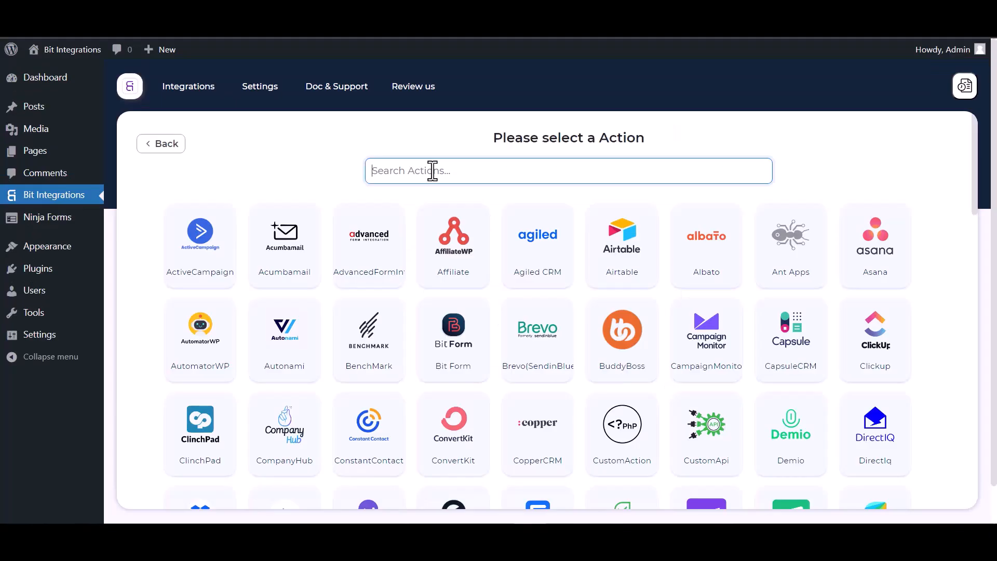
Search 'sure' and pick SureTriggers as the integration's action.
{"action": "type", "text": "sure"}
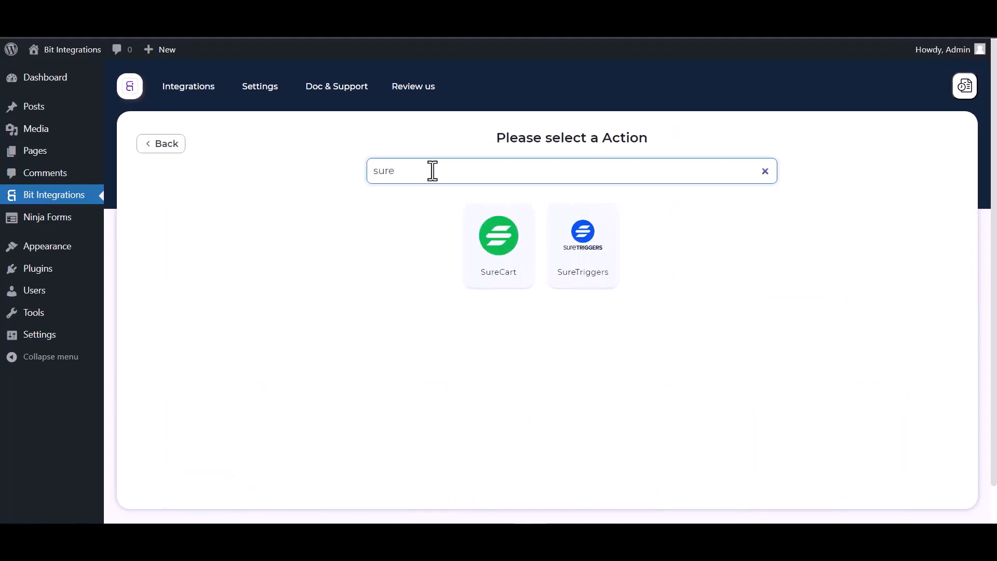
{"action": "left_click", "coordinate": [596, 254]}
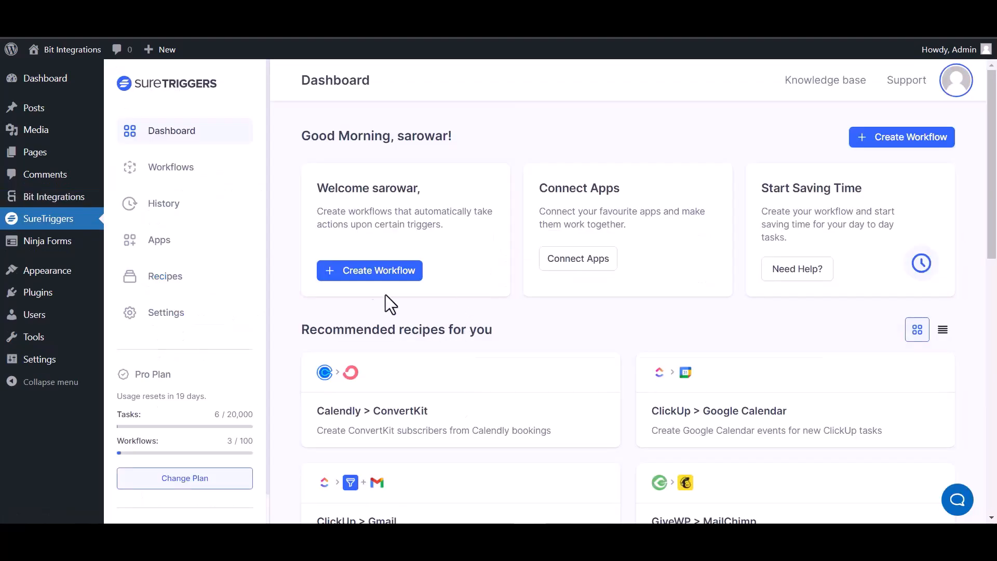
Create a workflow named 'Bit Integrations', start building, and begin adding its trigger.
{"action": "left_click", "coordinate": [889, 138]}
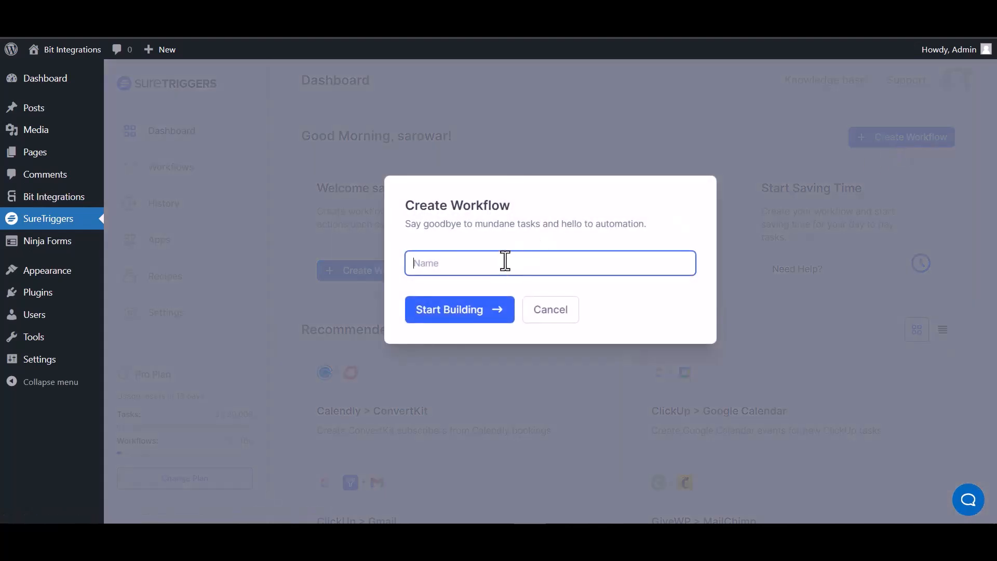
{"action": "type", "text": "Bit Integrations"}
{"action": "left_click", "coordinate": [467, 315]}
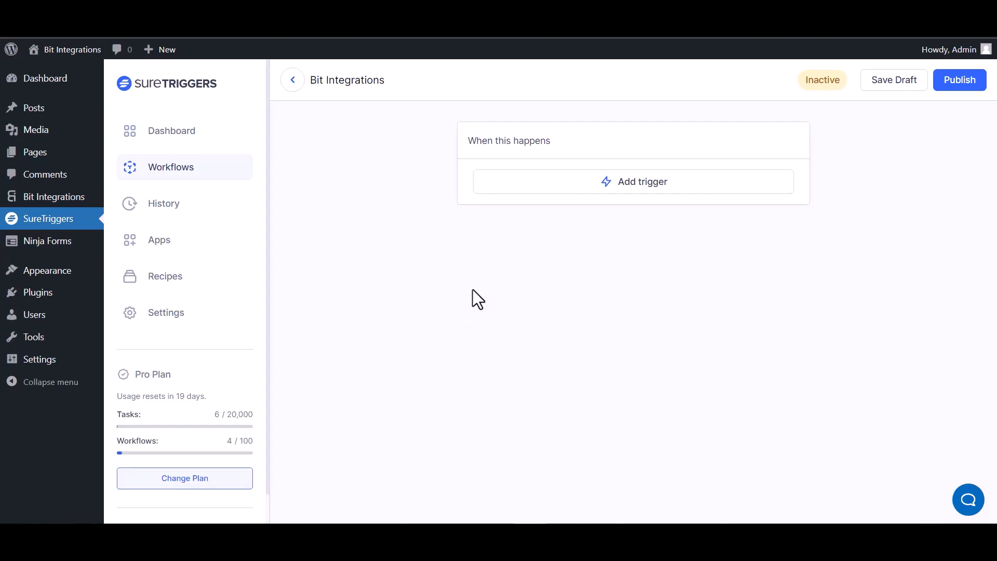
{"action": "left_click", "coordinate": [658, 196]}
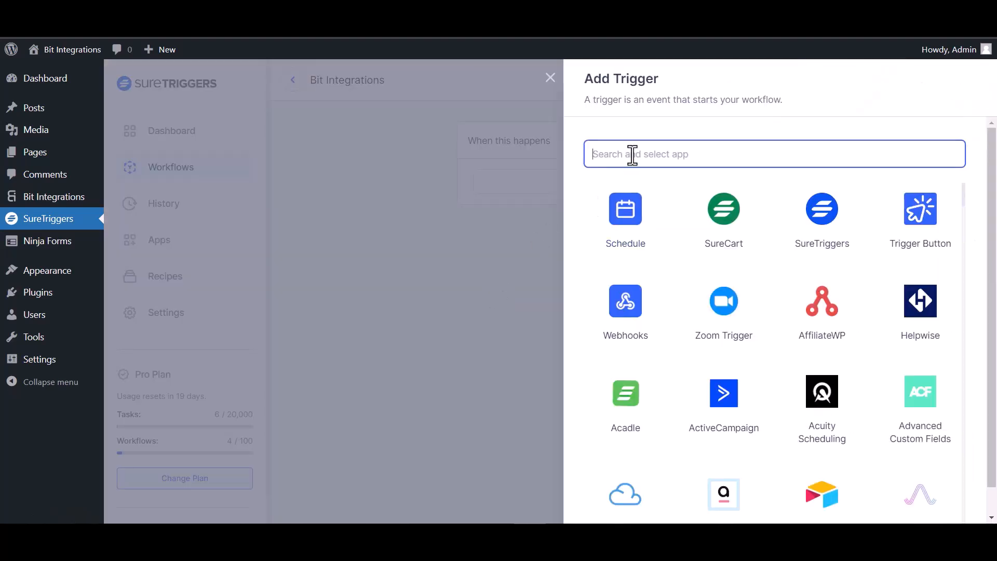
Choose Webhooks with the Catch Webhook event as trigger and copy its webhook URL.
{"action": "type", "text": "web"}
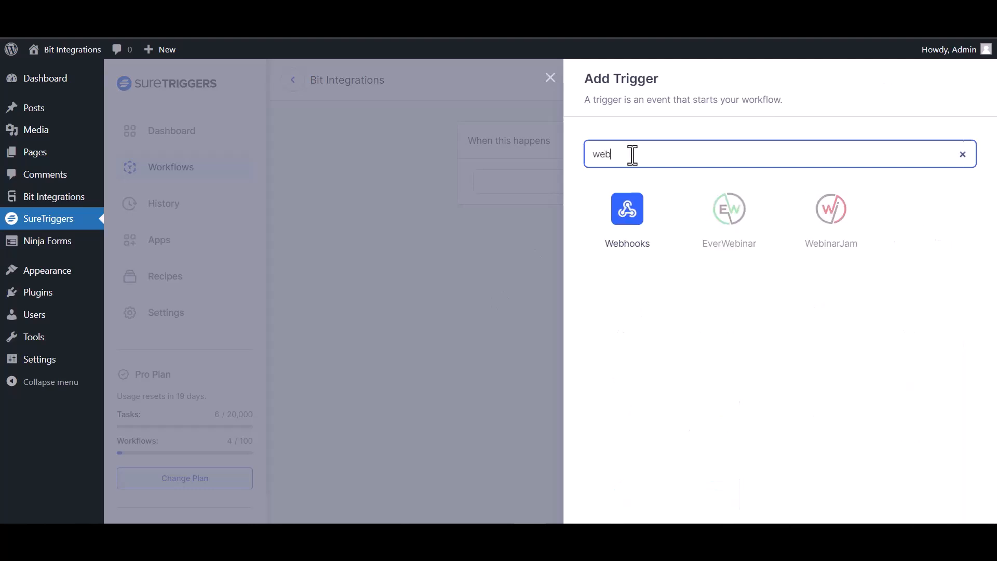
{"action": "left_click", "coordinate": [634, 224]}
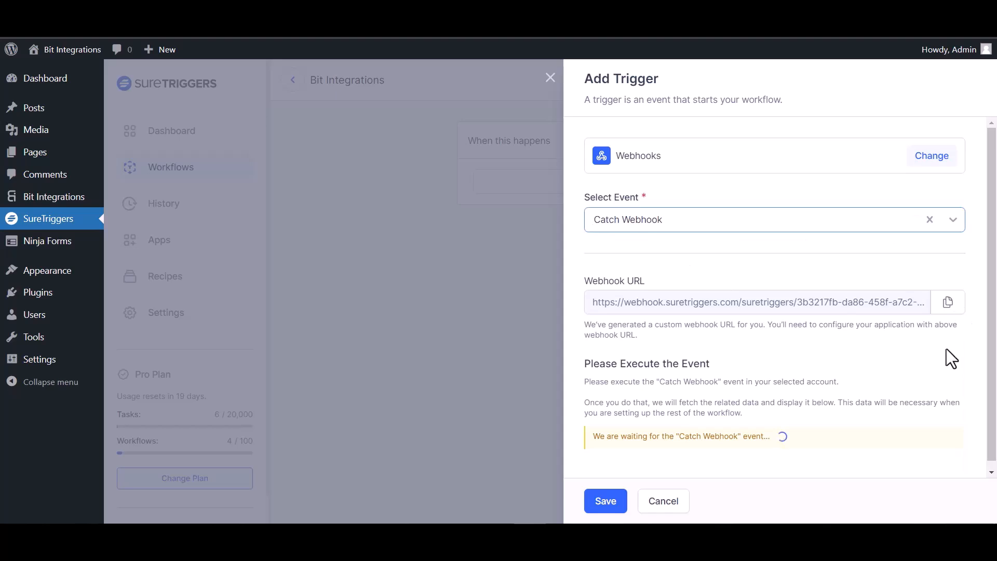
{"action": "left_click", "coordinate": [954, 310]}
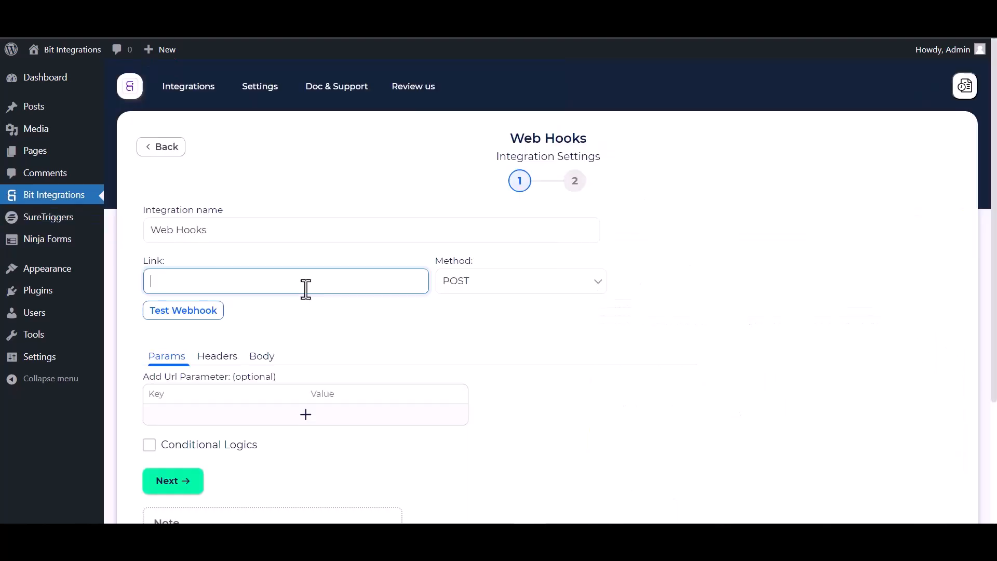
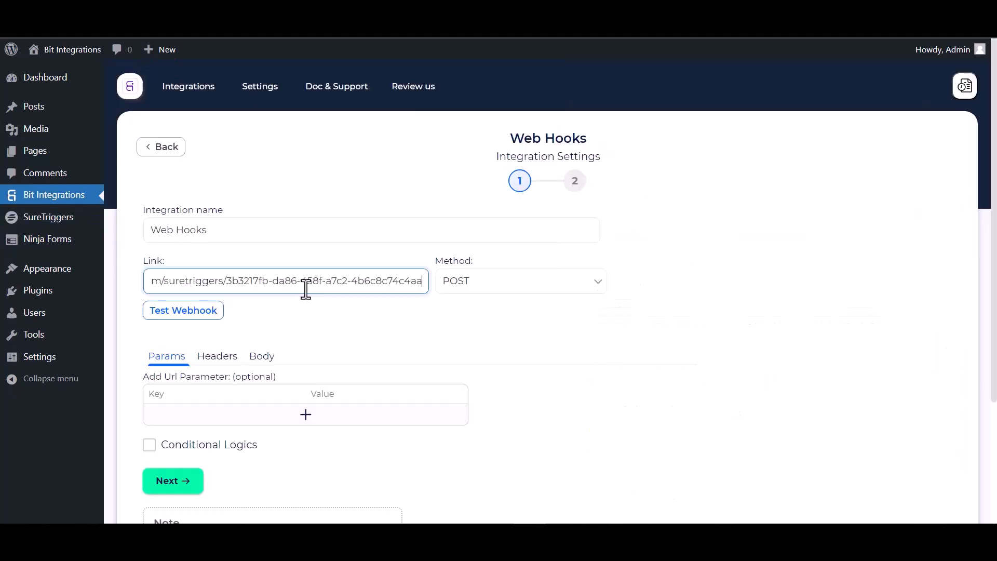
Paste the webhook URL as Link, send all form data as application/json, and test the webhook.
{"action": "left_click", "coordinate": [263, 357]}
{"action": "scroll", "coordinate": [288, 347], "scroll_direction": "down", "scroll_amount": 3}
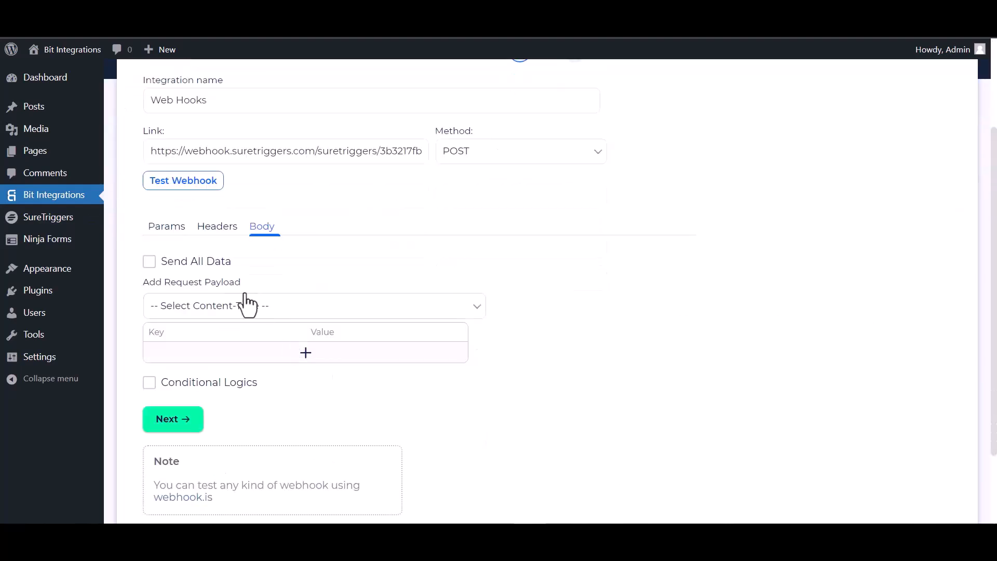
{"action": "left_click", "coordinate": [159, 267]}
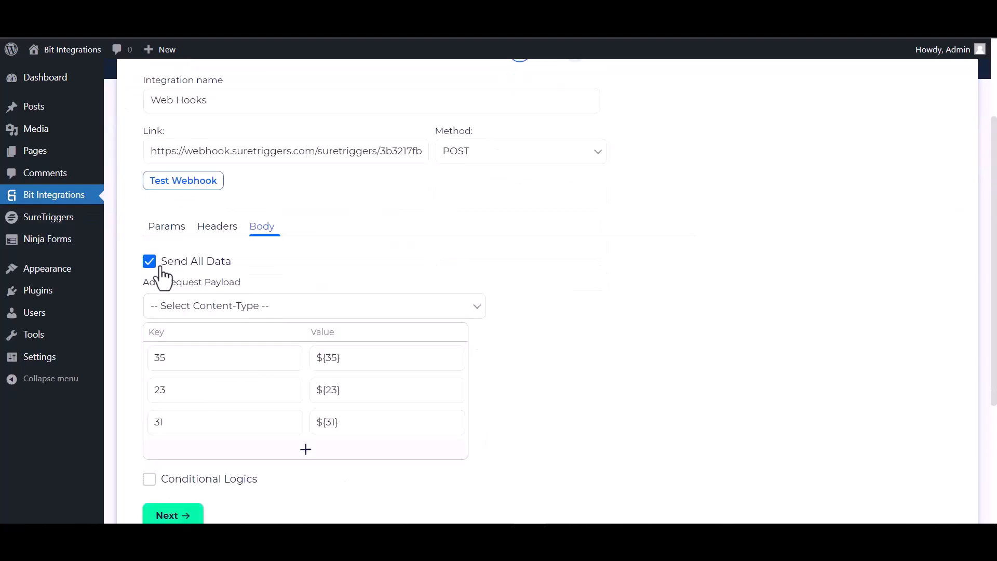
{"action": "left_click", "coordinate": [244, 306]}
{"action": "left_click", "coordinate": [236, 339]}
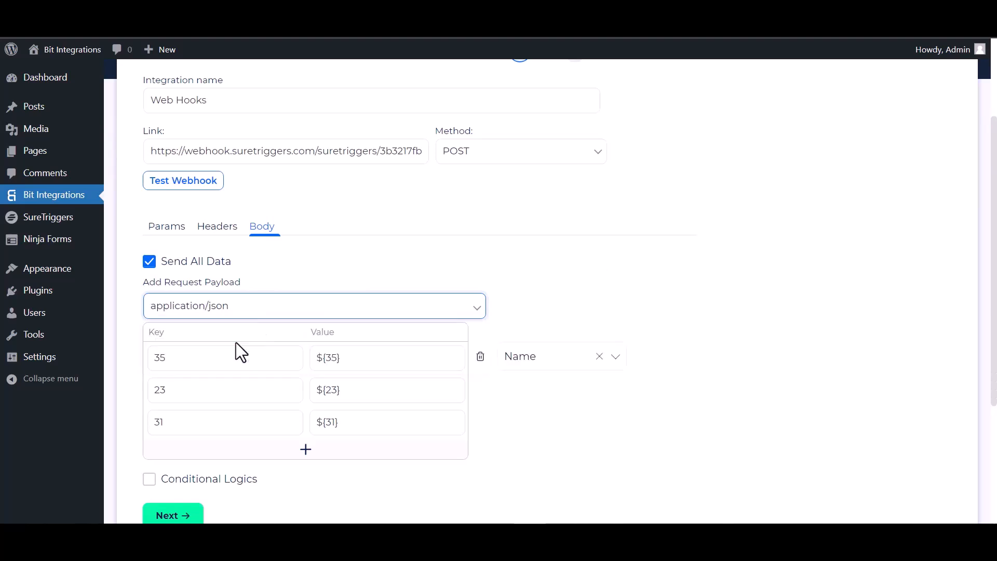
{"action": "left_click", "coordinate": [196, 188]}
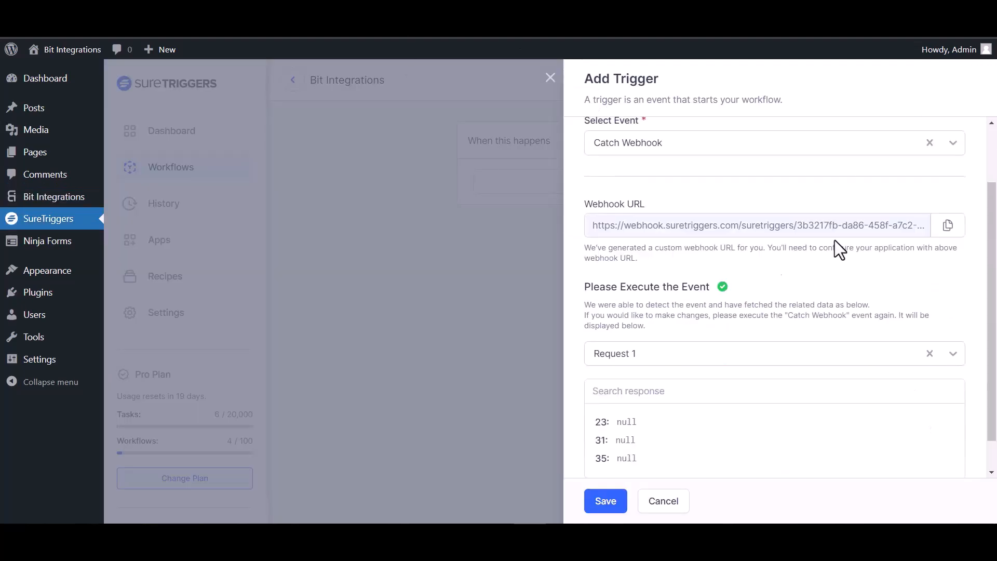
Save the Catch Webhook trigger with captured Request 1 fields 23, 31 and 35.
{"action": "scroll", "coordinate": [680, 353], "scroll_direction": "down", "scroll_amount": 1}
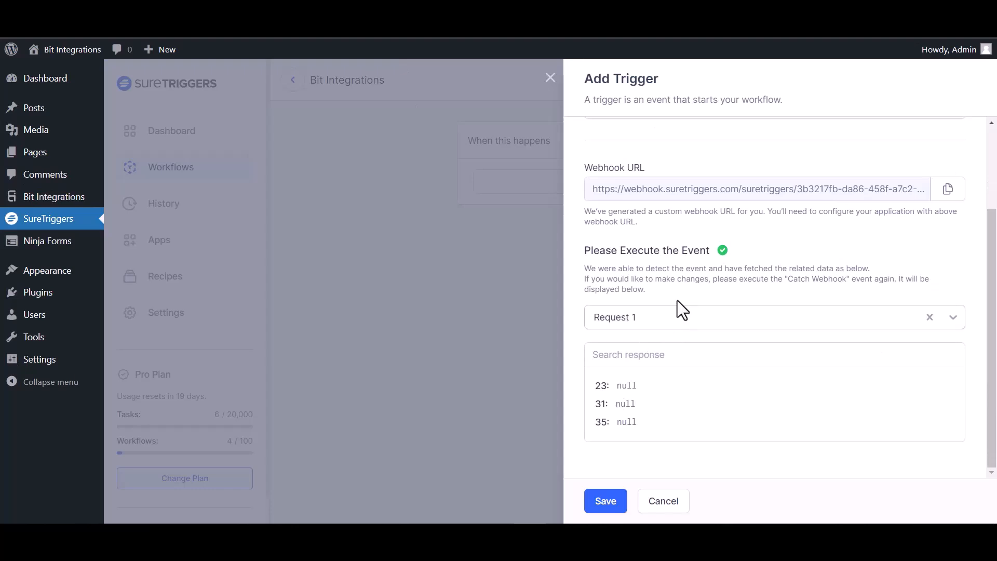
{"action": "left_click", "coordinate": [605, 501]}
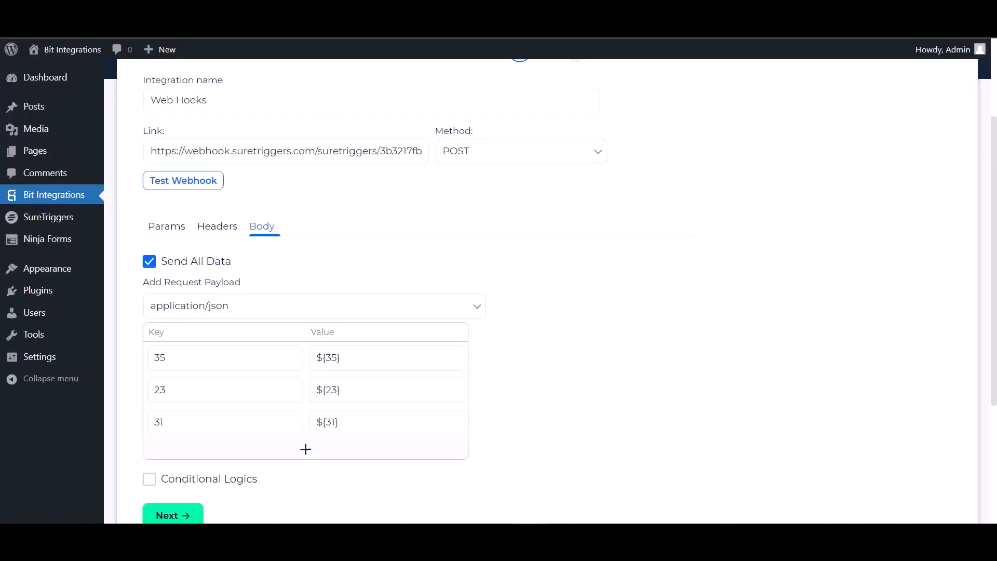
Leave Conditional Logics off, go Next, and Finish & Save the Web Hooks integration.
{"action": "scroll", "coordinate": [149, 290], "scroll_direction": "down", "scroll_amount": 4}
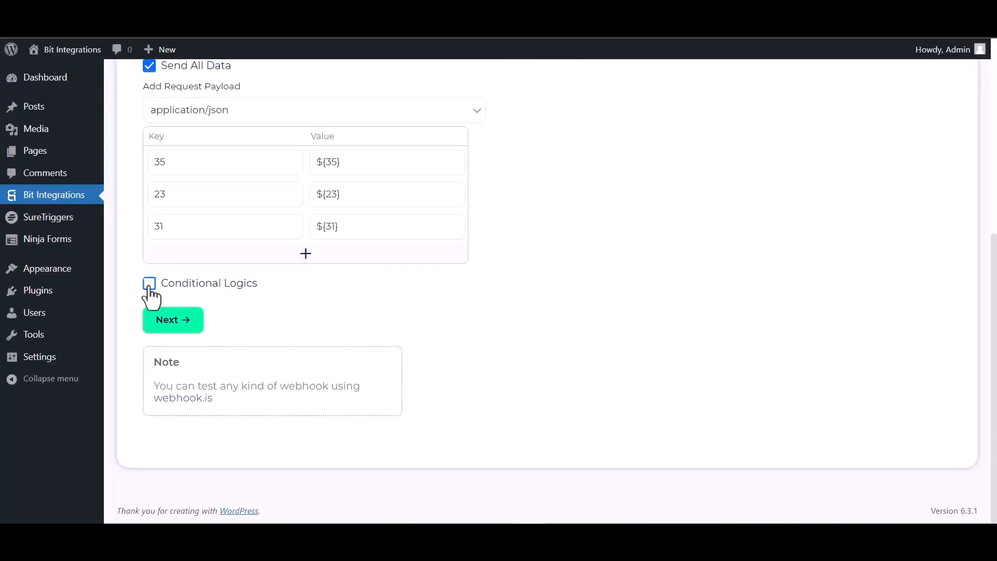
{"action": "left_click", "coordinate": [149, 283]}
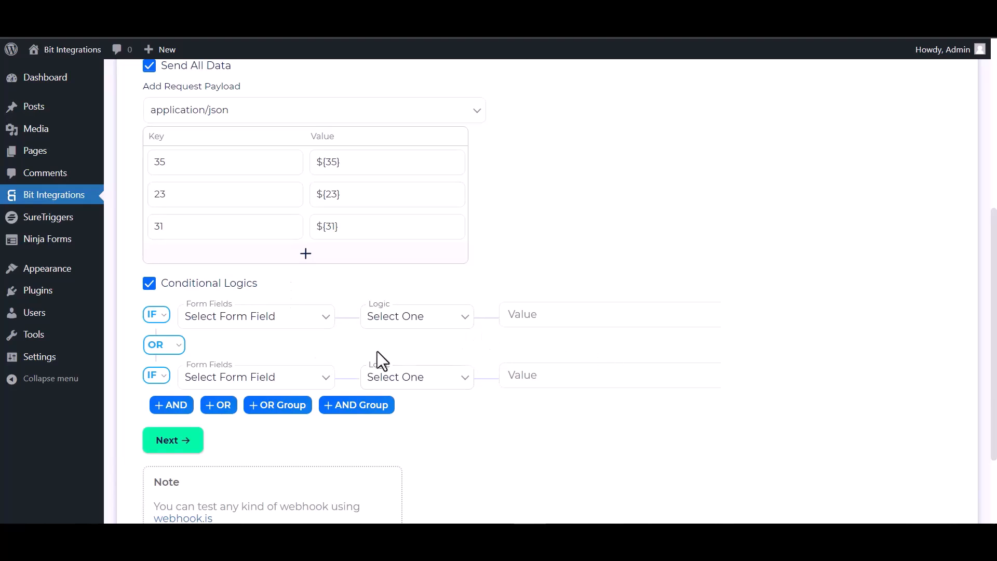
{"action": "left_click", "coordinate": [149, 284]}
{"action": "left_click", "coordinate": [186, 326]}
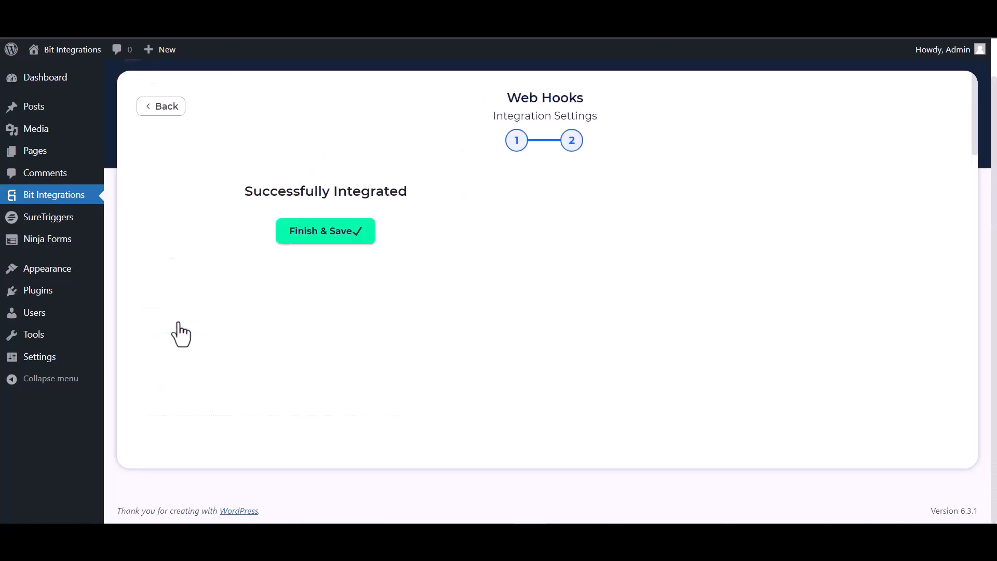
{"action": "left_click", "coordinate": [514, 240]}
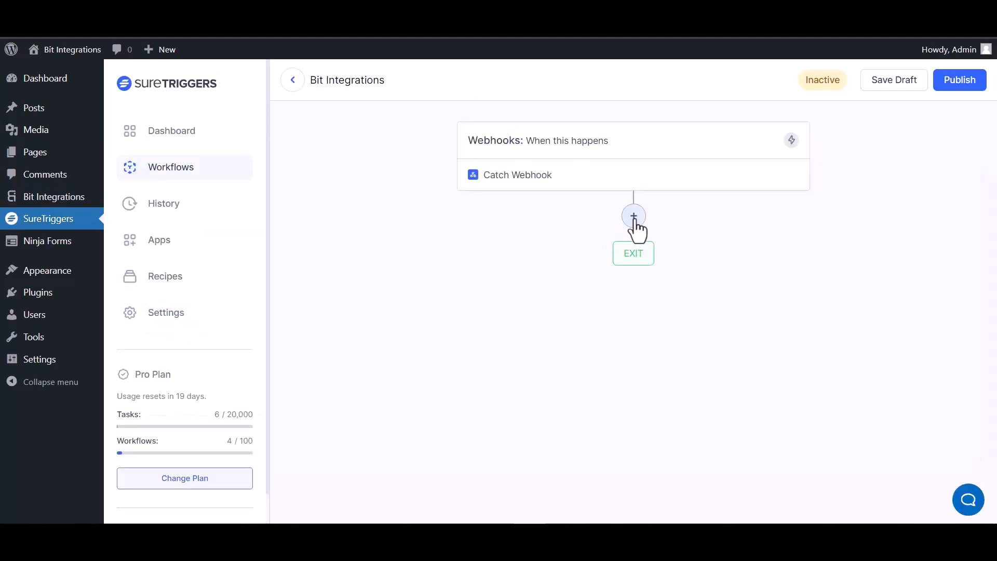
Add an AirTable action with the Create Record event after the webhook trigger.
{"action": "left_click", "coordinate": [634, 220]}
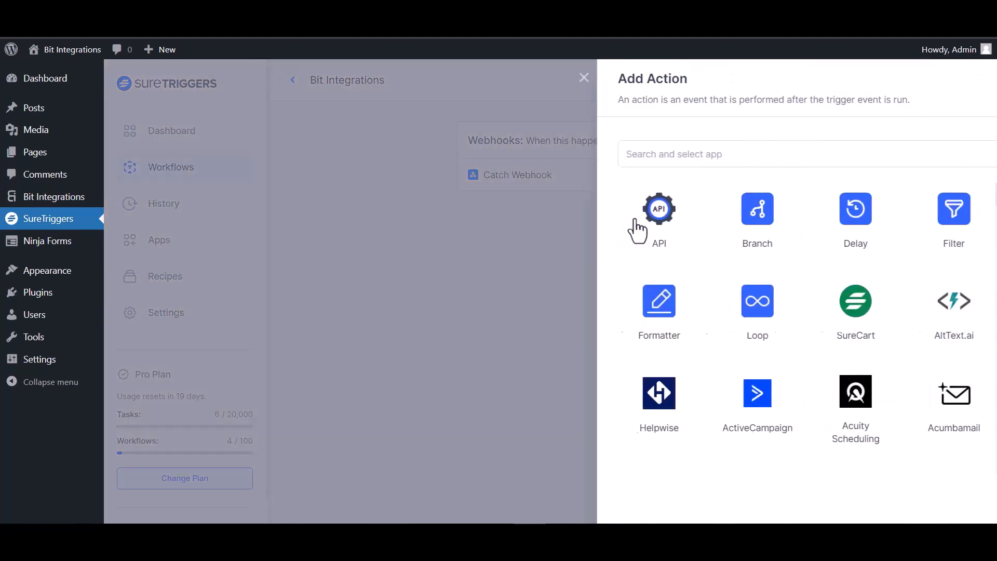
{"action": "left_click", "coordinate": [655, 158]}
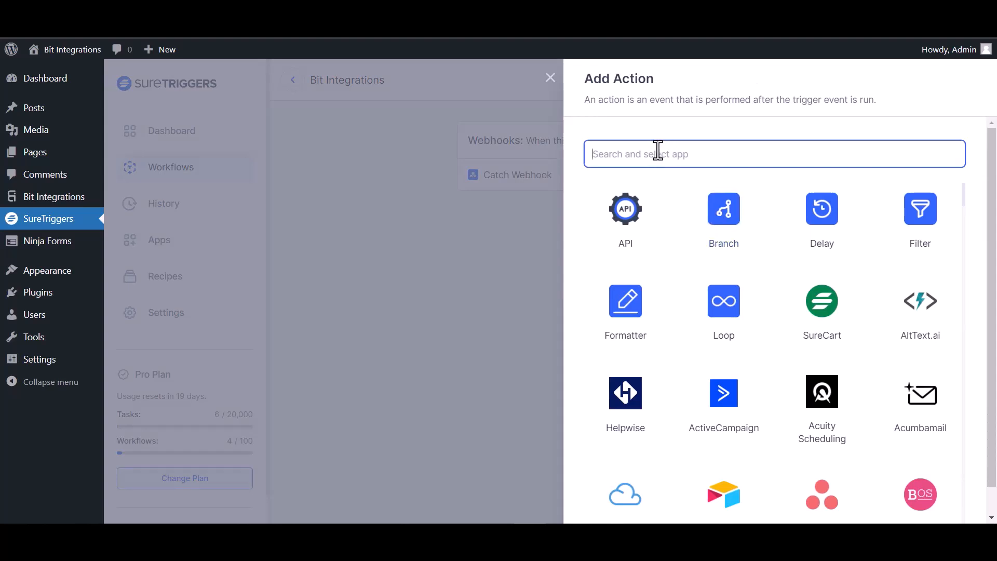
{"action": "type", "text": "air"}
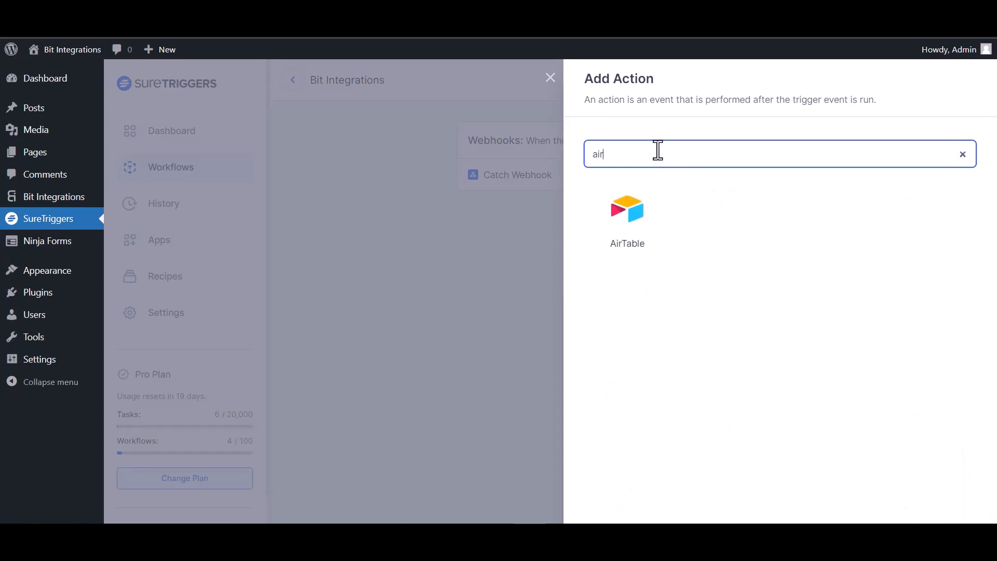
{"action": "left_click", "coordinate": [629, 220]}
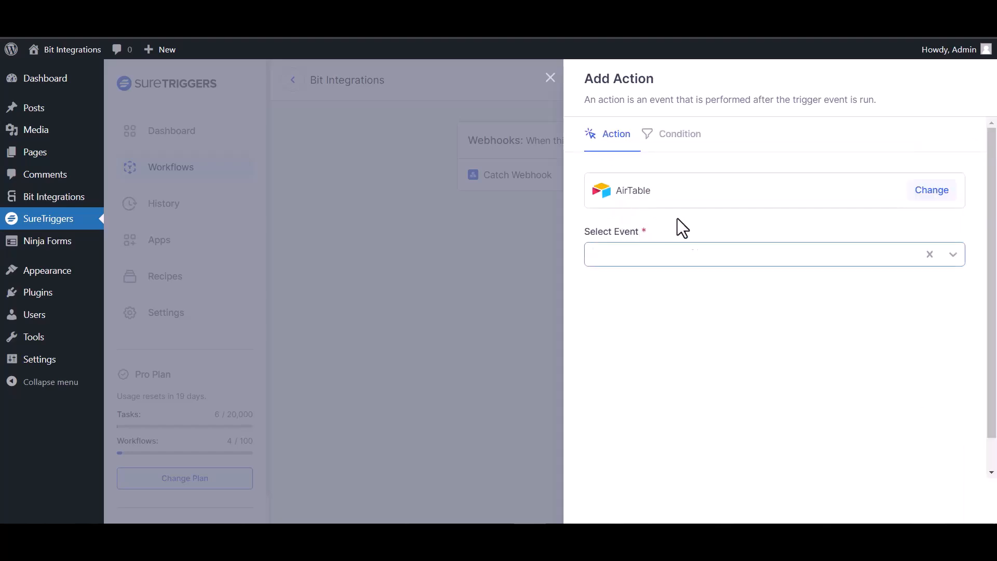
{"action": "left_click", "coordinate": [715, 257]}
{"action": "left_click", "coordinate": [667, 294]}
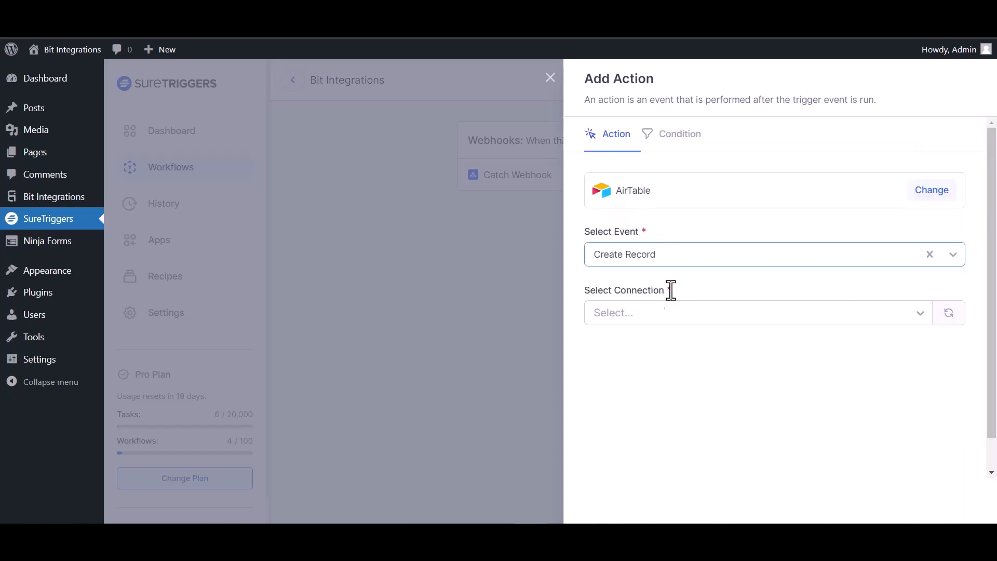
Use the existing AirTable connection, the 'bit integration' base and Table 1.
{"action": "left_click", "coordinate": [696, 318]}
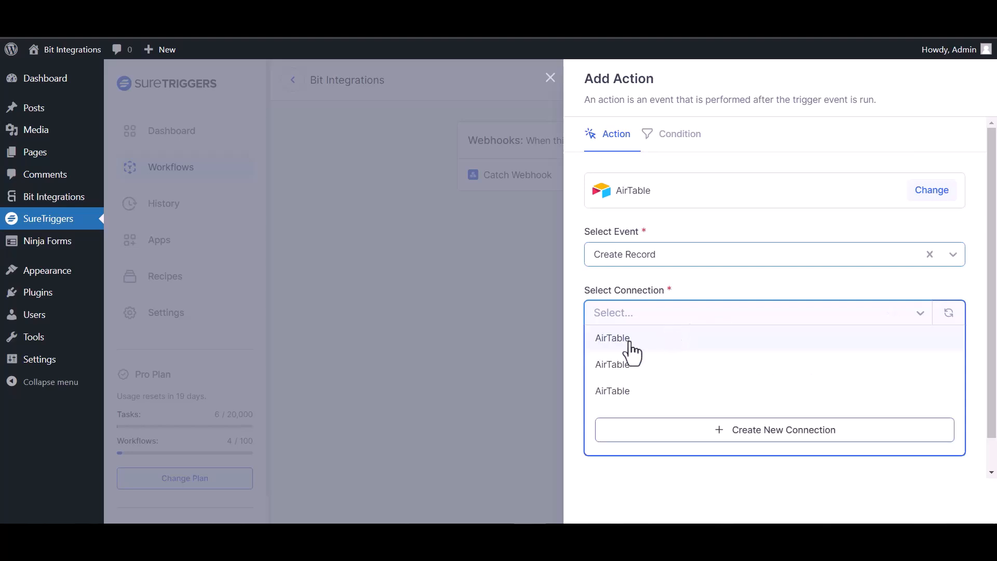
{"action": "left_click", "coordinate": [632, 354]}
{"action": "scroll", "coordinate": [640, 335], "scroll_direction": "down", "scroll_amount": 1}
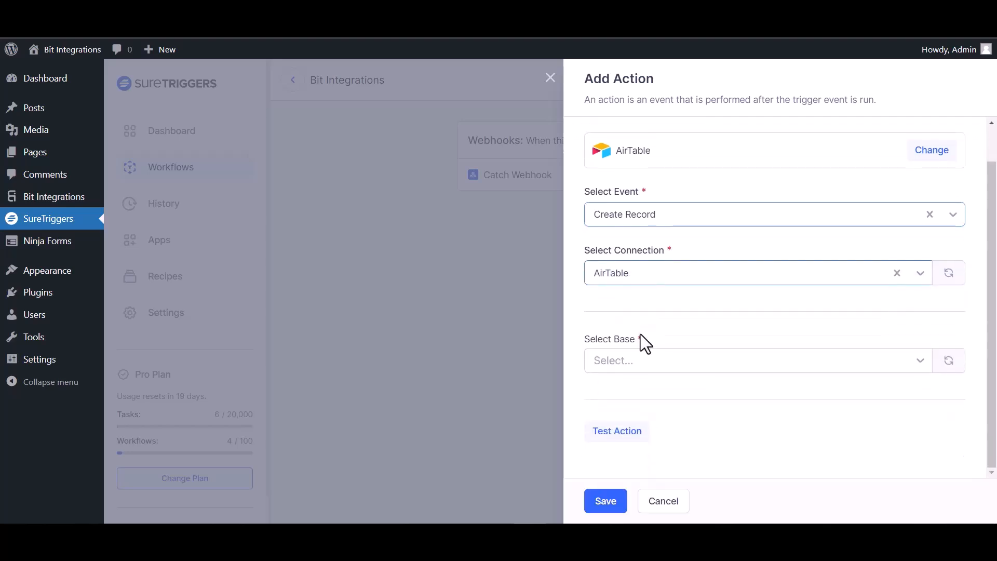
{"action": "left_click", "coordinate": [650, 359]}
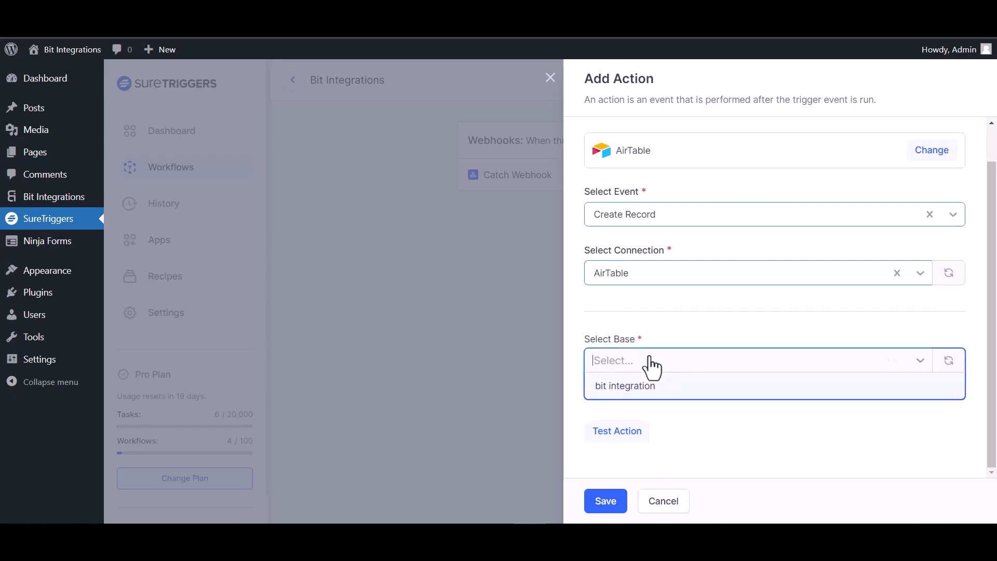
{"action": "left_click", "coordinate": [652, 386]}
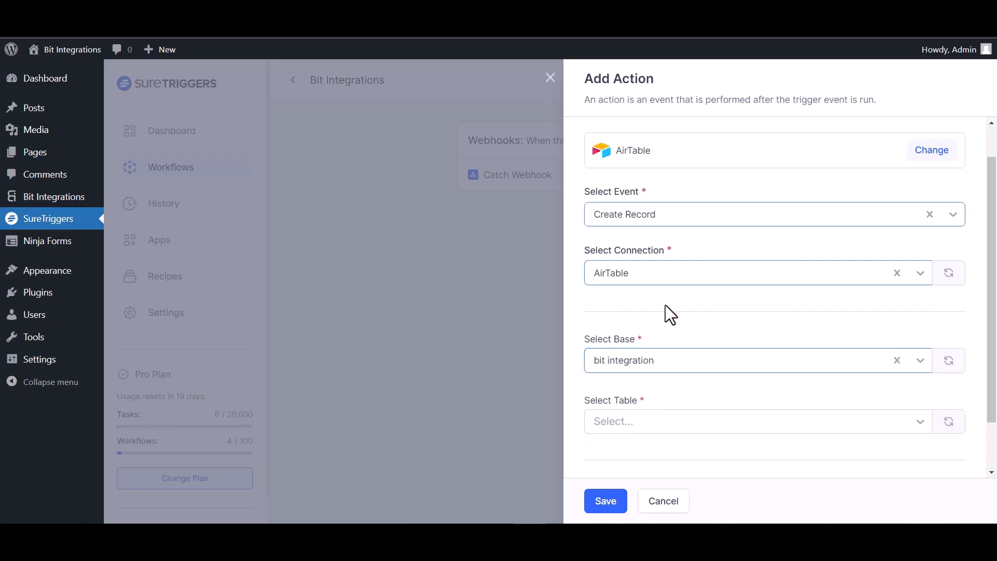
{"action": "scroll", "coordinate": [666, 312], "scroll_direction": "down", "scroll_amount": 1}
{"action": "left_click", "coordinate": [677, 363]}
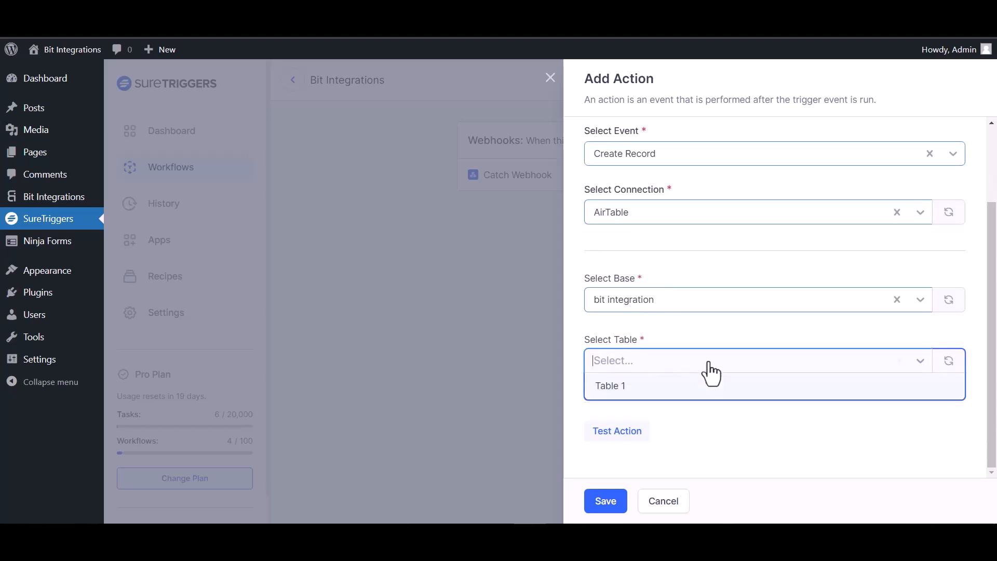
{"action": "left_click", "coordinate": [641, 387]}
Map webhook field {35} to Name and field {23} to Email.
{"action": "scroll", "coordinate": [831, 353], "scroll_direction": "down", "scroll_amount": 2}
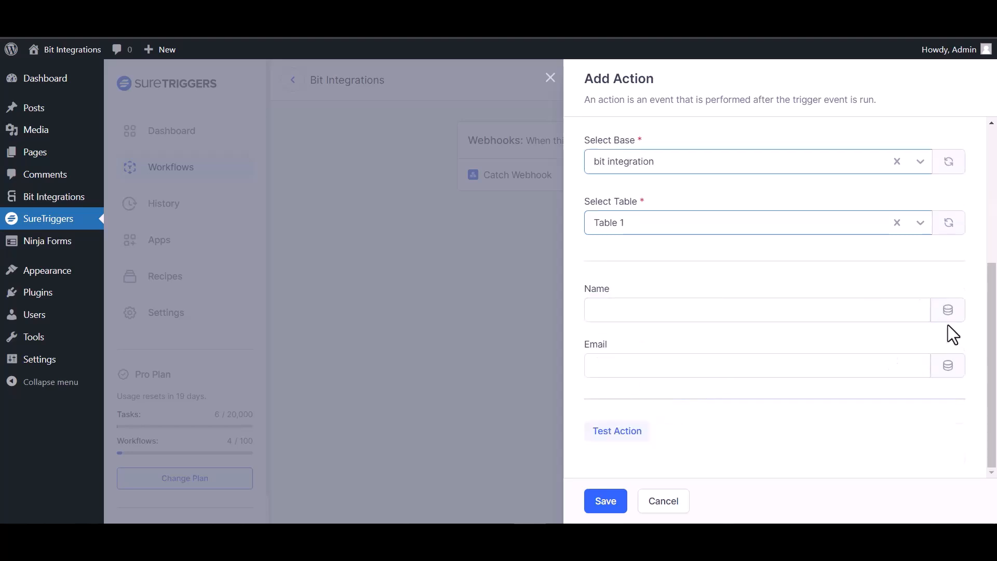
{"action": "left_click", "coordinate": [949, 310]}
{"action": "left_click", "coordinate": [617, 457]}
{"action": "left_click", "coordinate": [952, 365]}
{"action": "scroll", "coordinate": [677, 431], "scroll_direction": "down", "scroll_amount": 1}
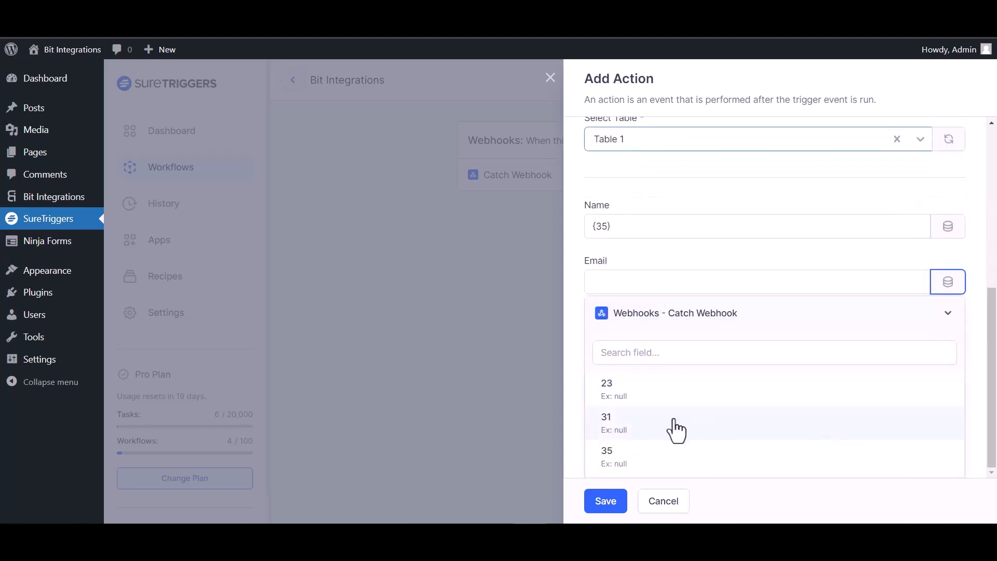
{"action": "left_click", "coordinate": [629, 399]}
Test and save the AirTable action, then publish the workflow.
{"action": "left_click", "coordinate": [631, 435]}
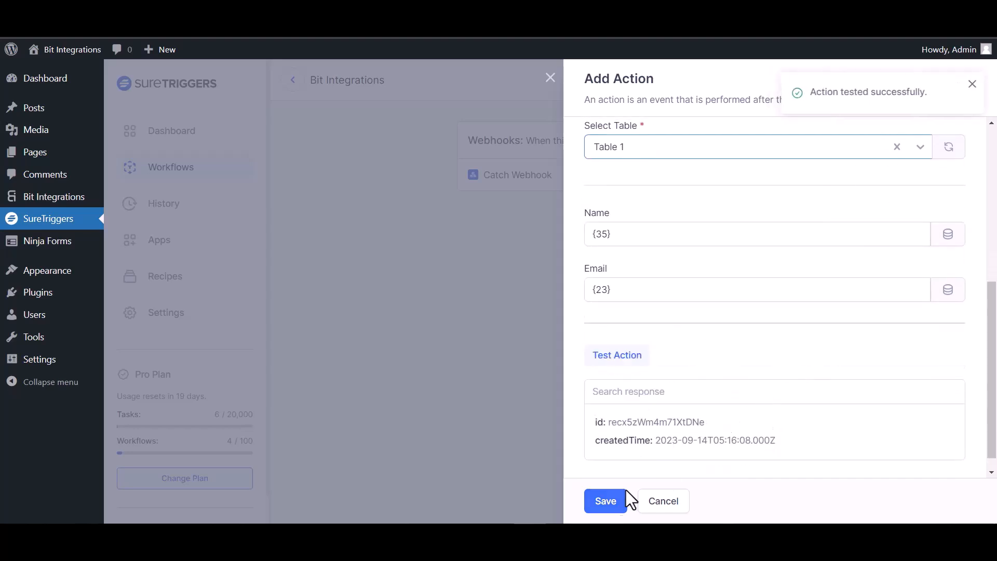
{"action": "left_click", "coordinate": [606, 503]}
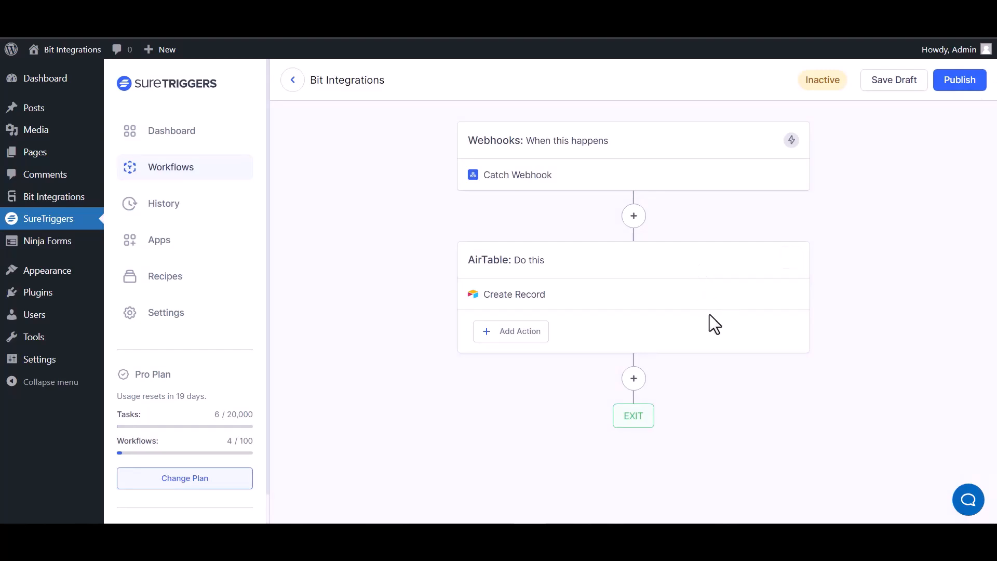
{"action": "left_click", "coordinate": [958, 82]}
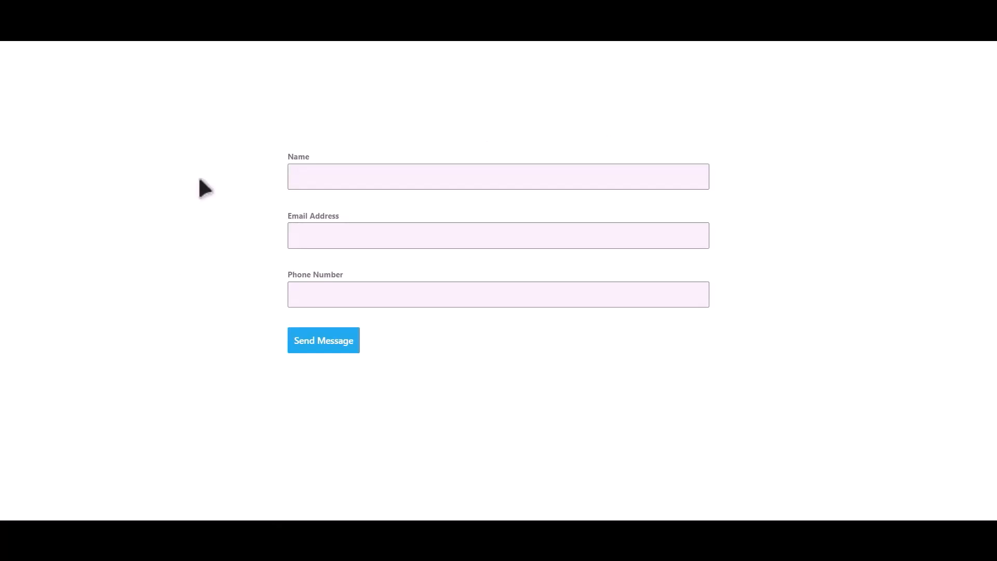
Fill the contact form with a test name, e-mail address and phone number and send it.
{"action": "left_click", "coordinate": [397, 171]}
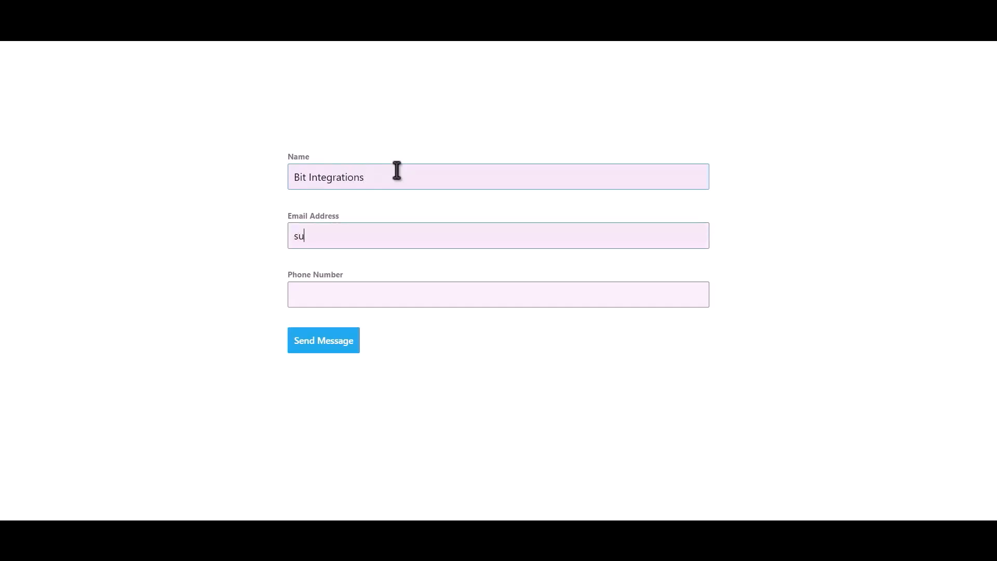
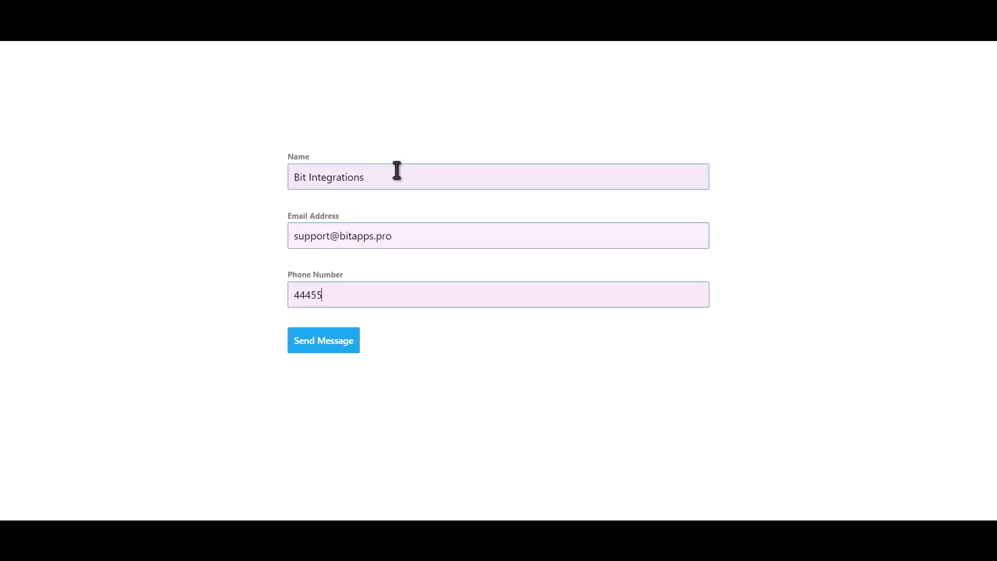
{"action": "left_click", "coordinate": [343, 343]}
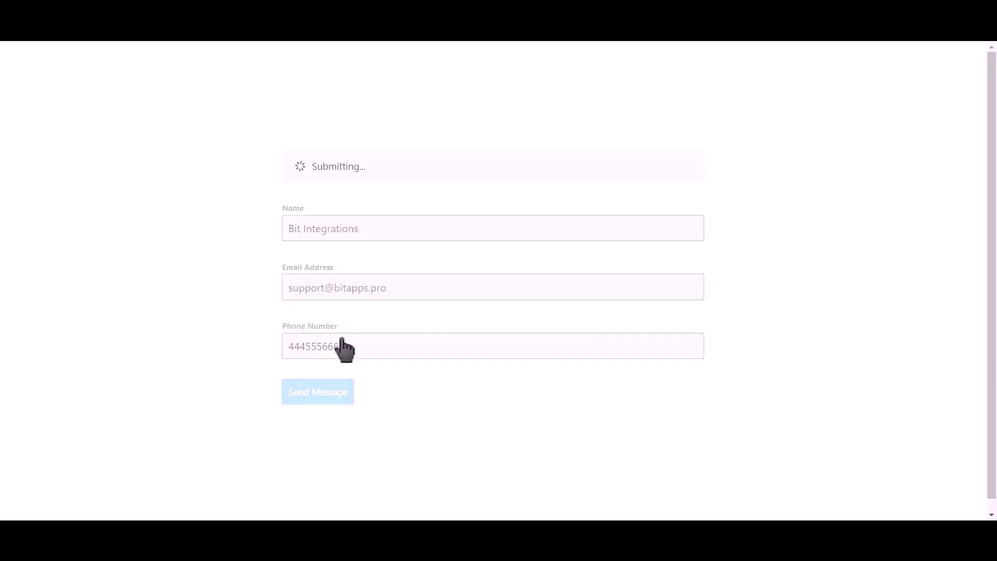